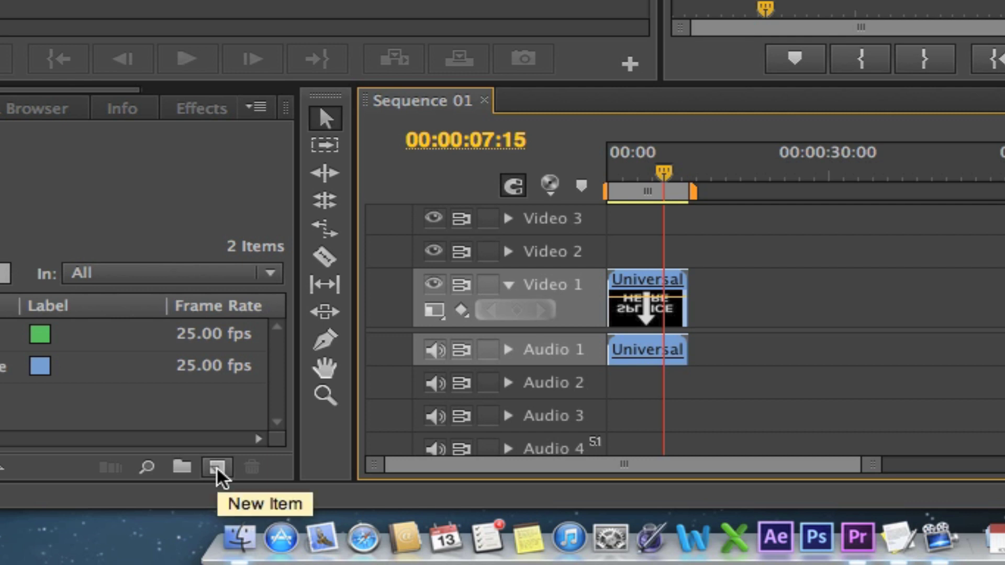
Create a new 1920×1080, 25 fps title named Rolling Credits.
left_click(267, 515)
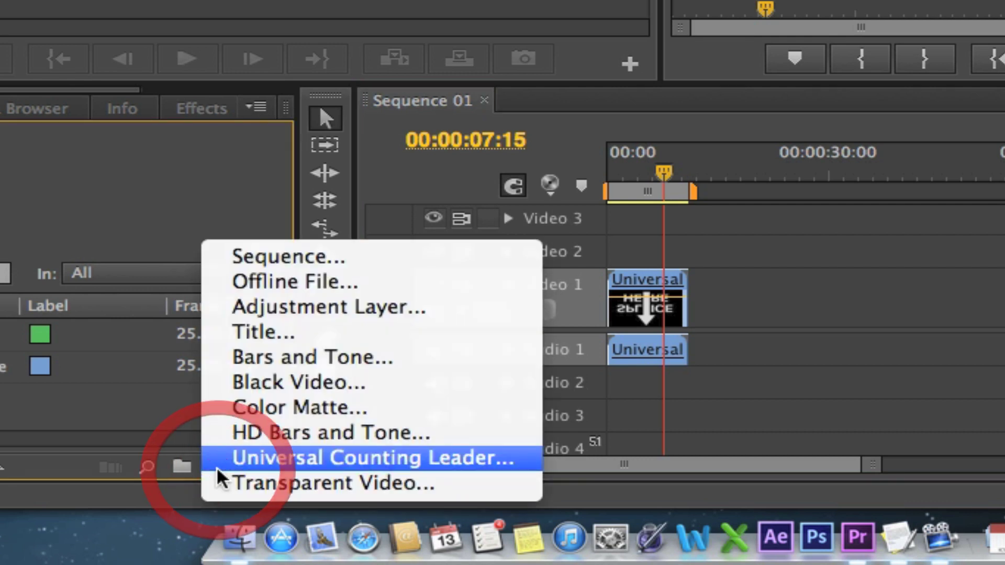
left_click(244, 335)
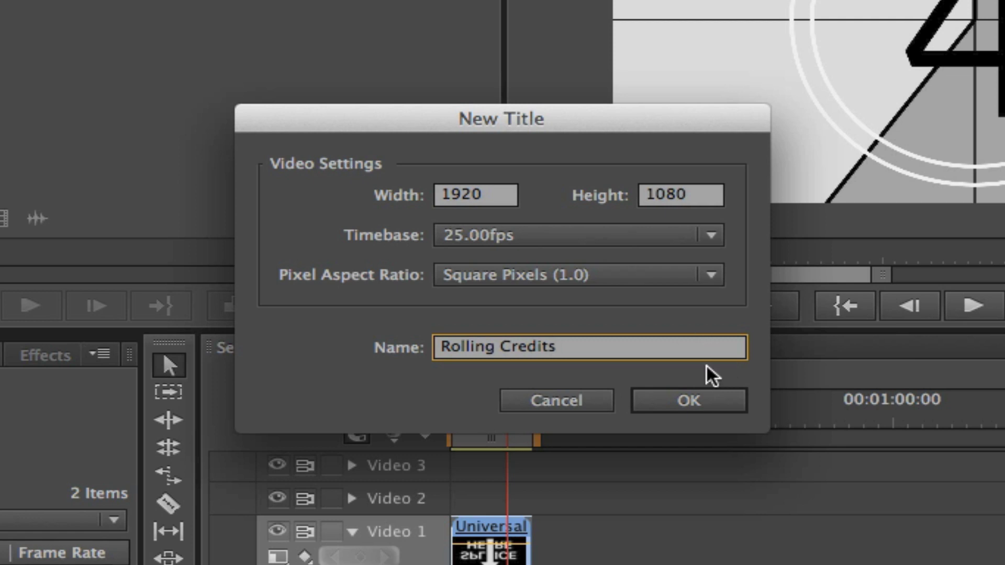
left_click(689, 407)
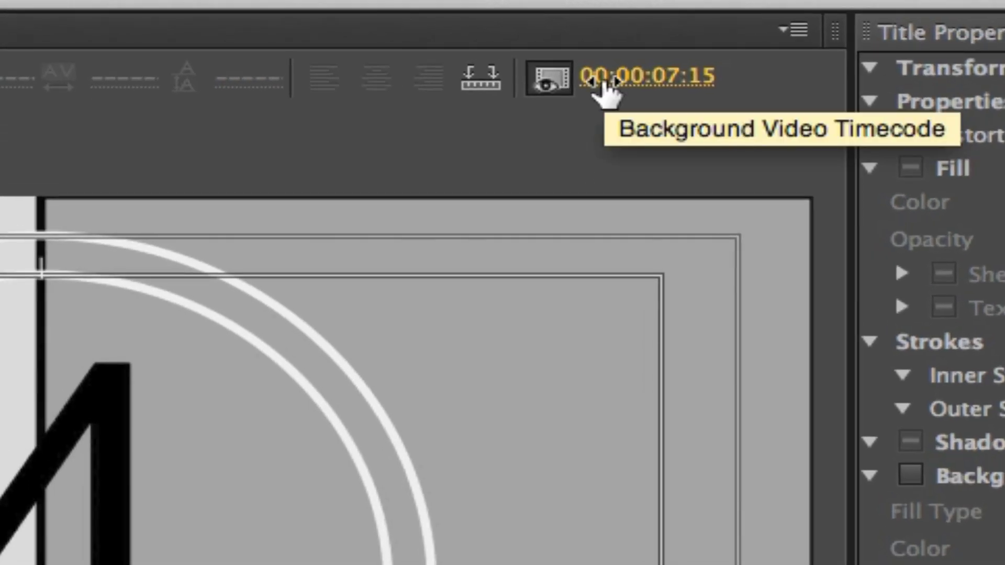
Move the background preview to 00:00:17:22, past the leader, and copy the credits from TextEdit.
left_click_drag(602, 79, 654, 78)
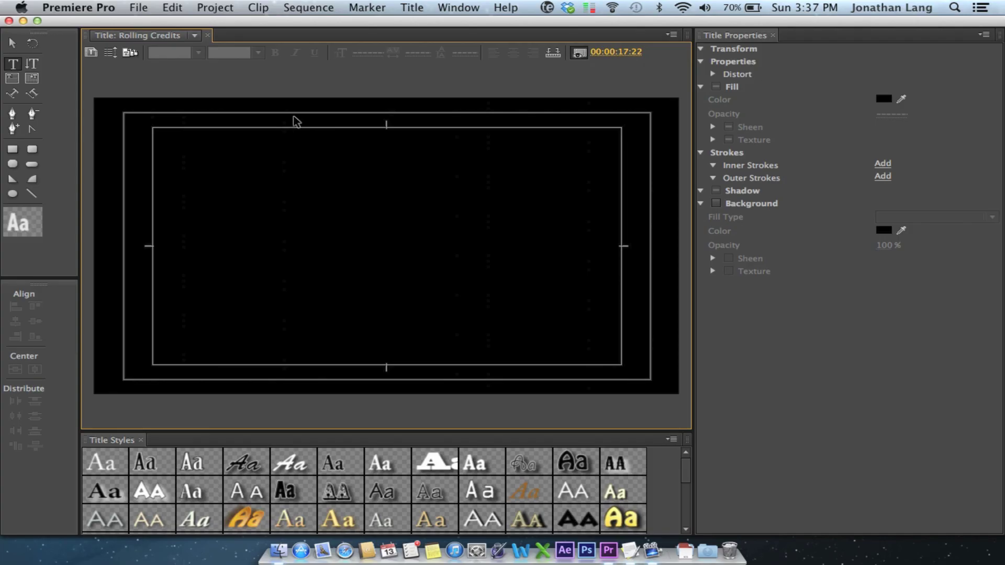
key("super+Tab")
key("super+Tab")
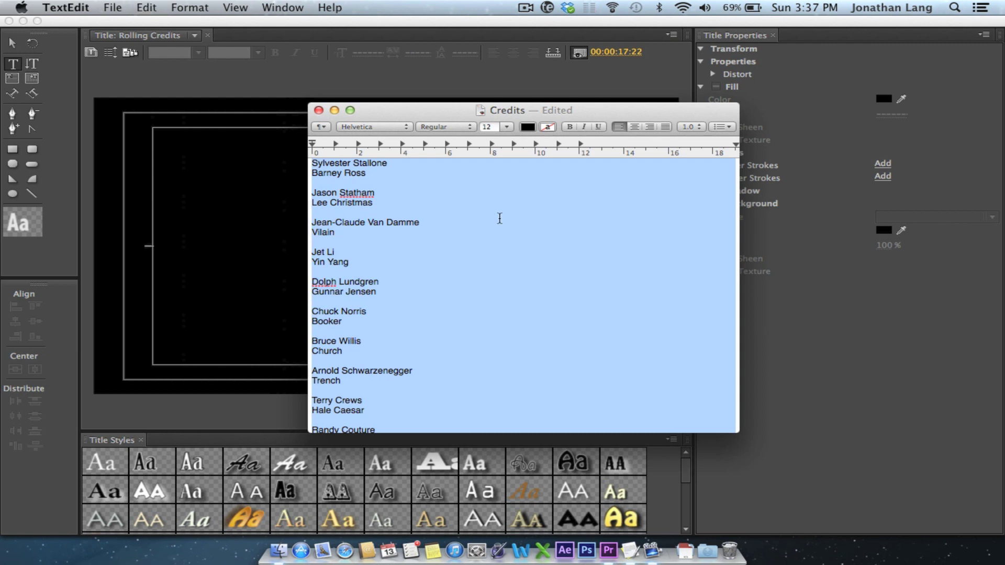
key("super+Tab")
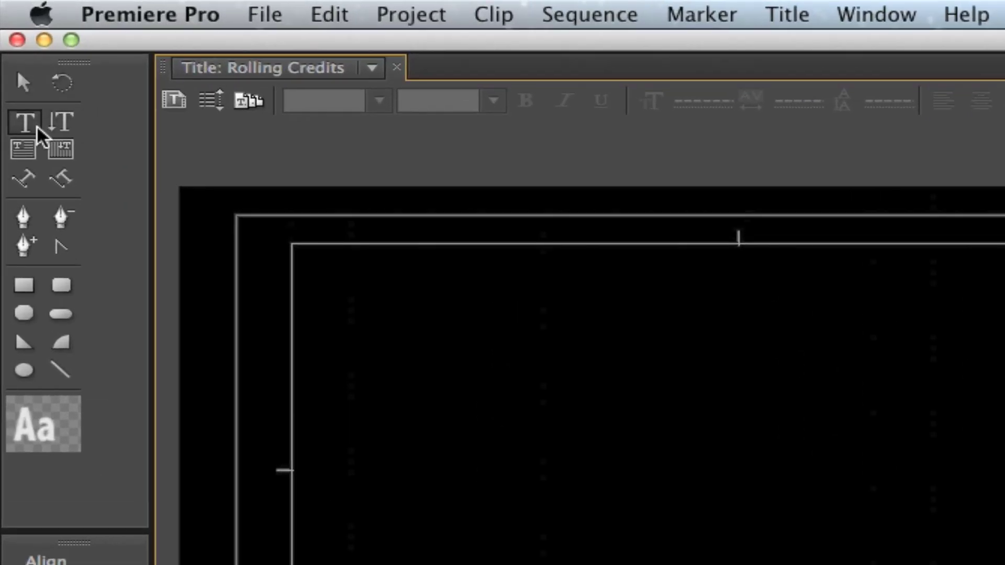
Paste the credits list into a new text box on the canvas and centre it.
left_click(477, 342)
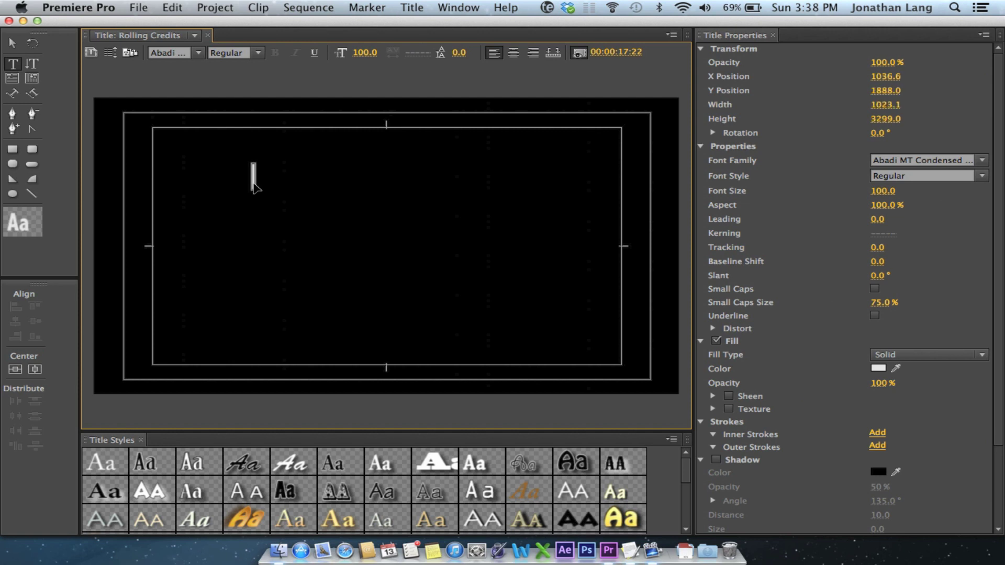
key("super+v")
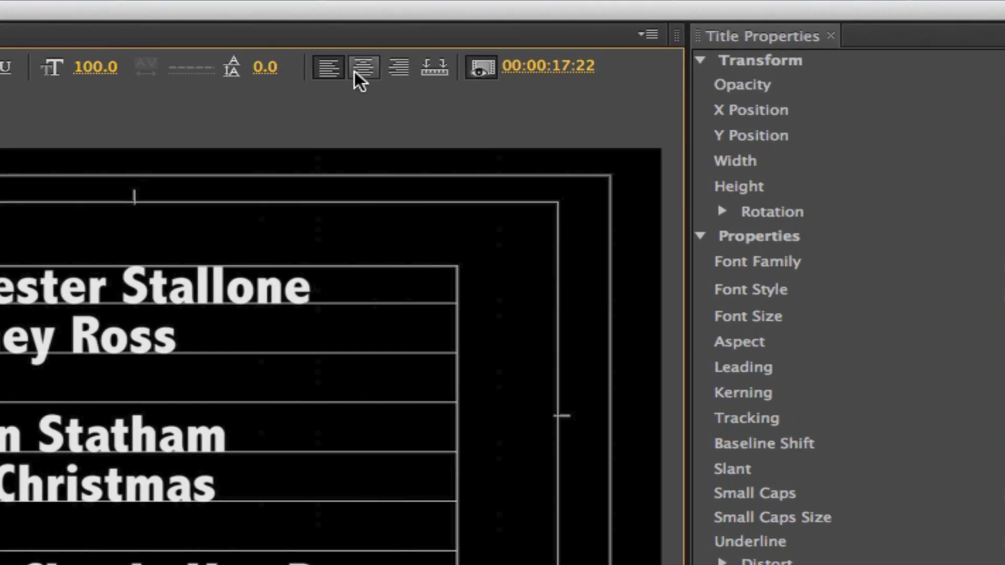
left_click(513, 52)
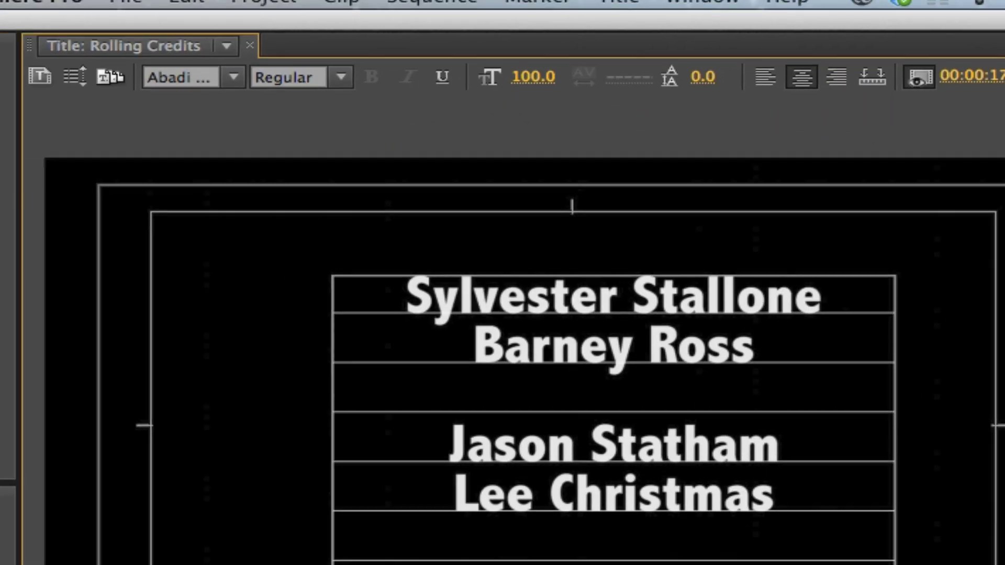
Move the credits text block up toward the top of the frame.
left_click(23, 65)
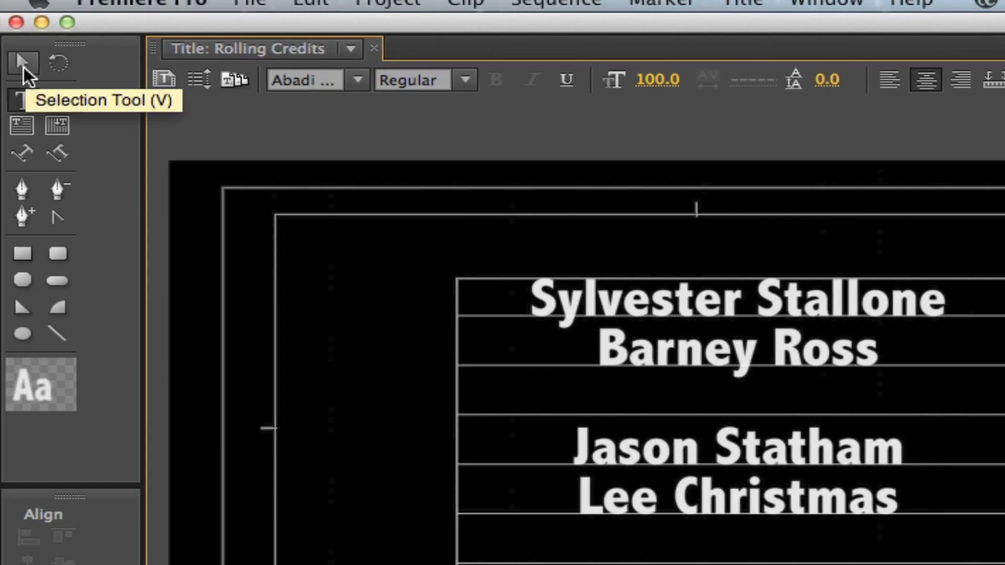
left_click(23, 65)
left_click(749, 344)
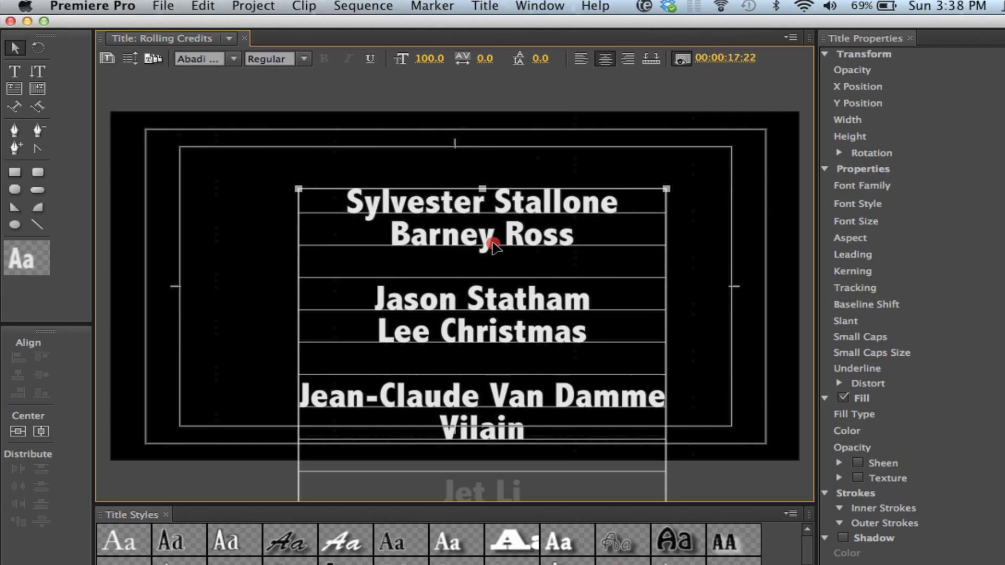
left_click_drag(403, 198, 398, 178)
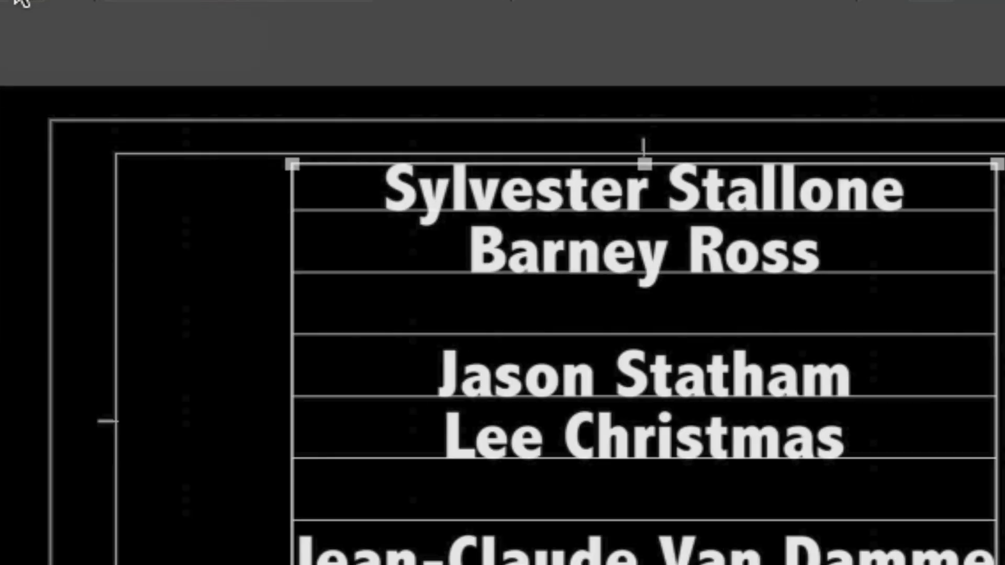
Set the title to Roll in Roll/Crawl Options, then scroll to check the final credits.
left_click(299, 138)
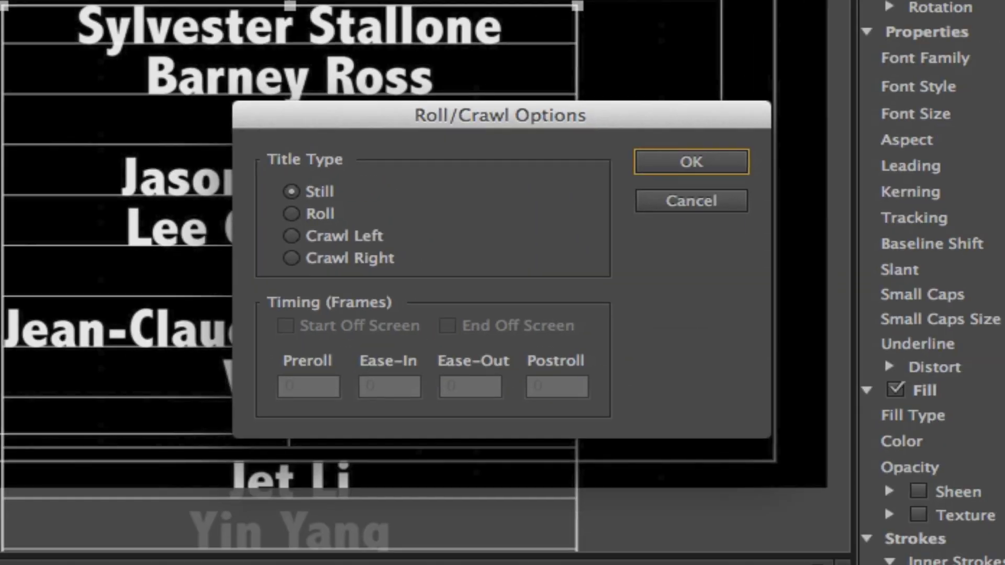
left_click(322, 209)
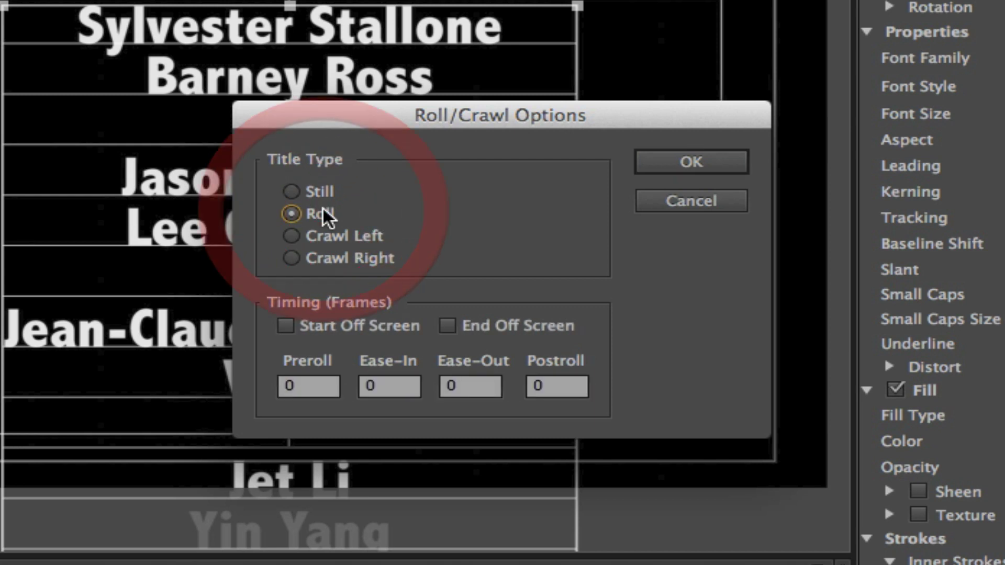
left_click(722, 157)
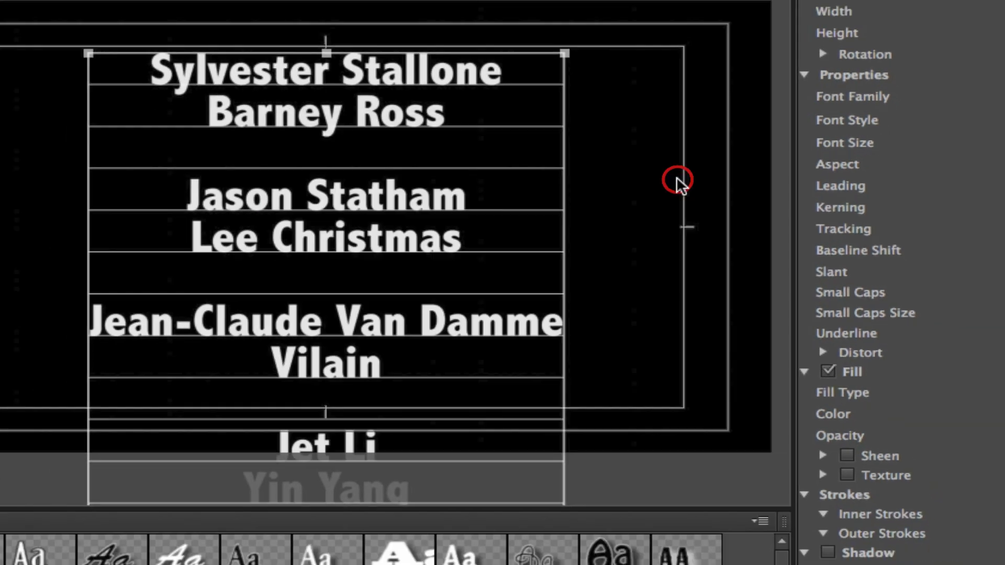
scroll(719, 168, "down", 5)
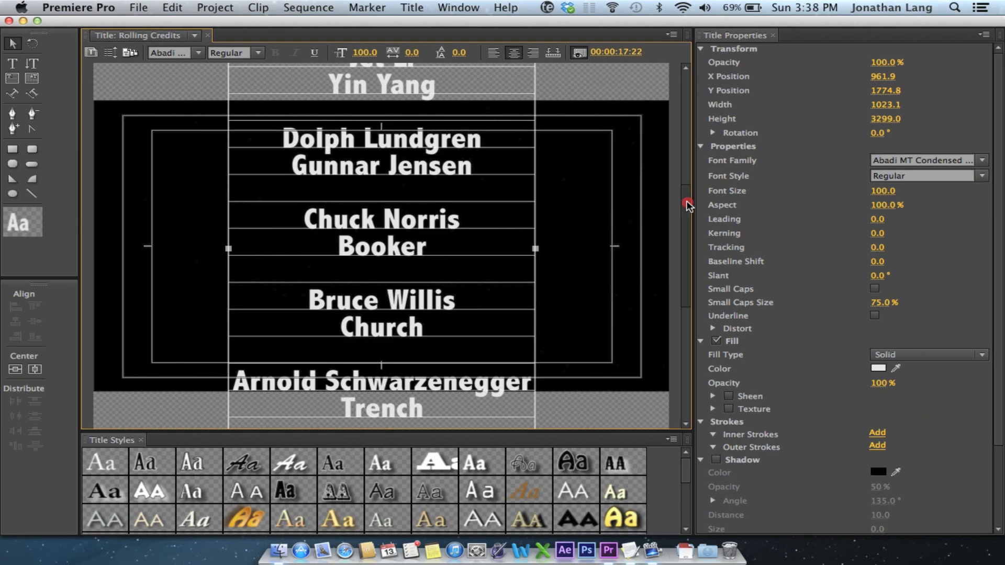
left_click_drag(687, 205, 687, 83)
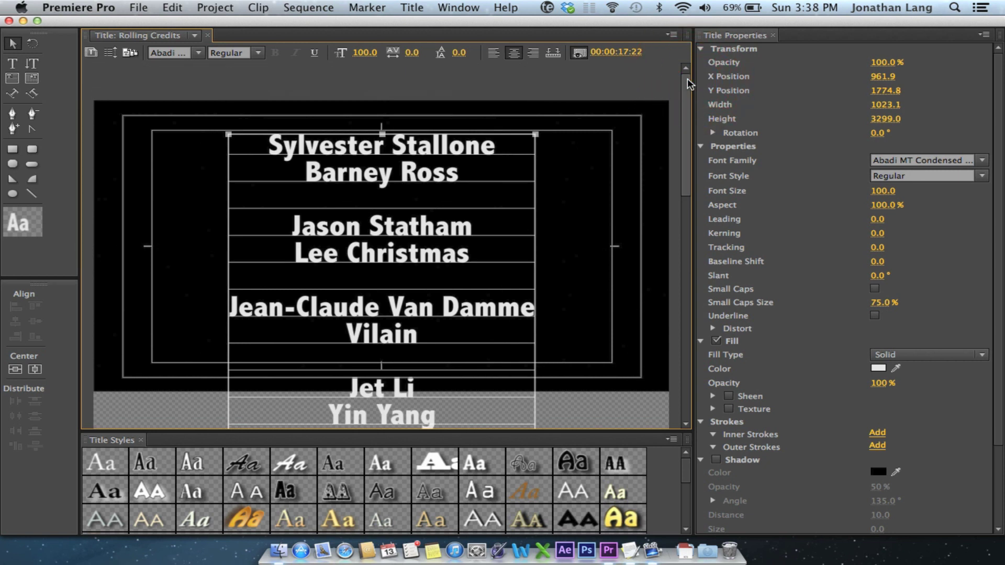
left_click_drag(687, 82, 669, 355)
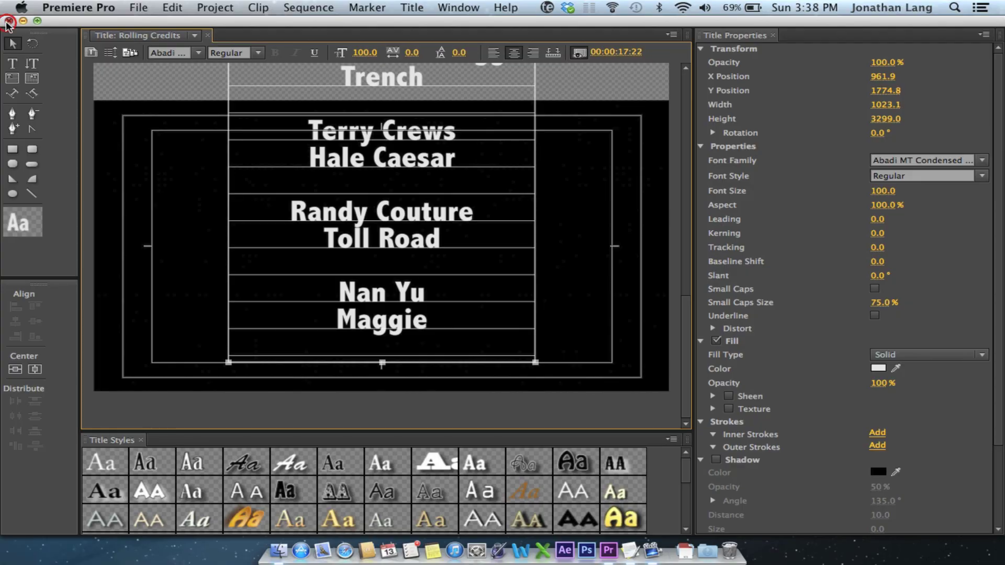
Close the titler and place Rolling Credits on Video 1 right after the leader.
left_click(8, 21)
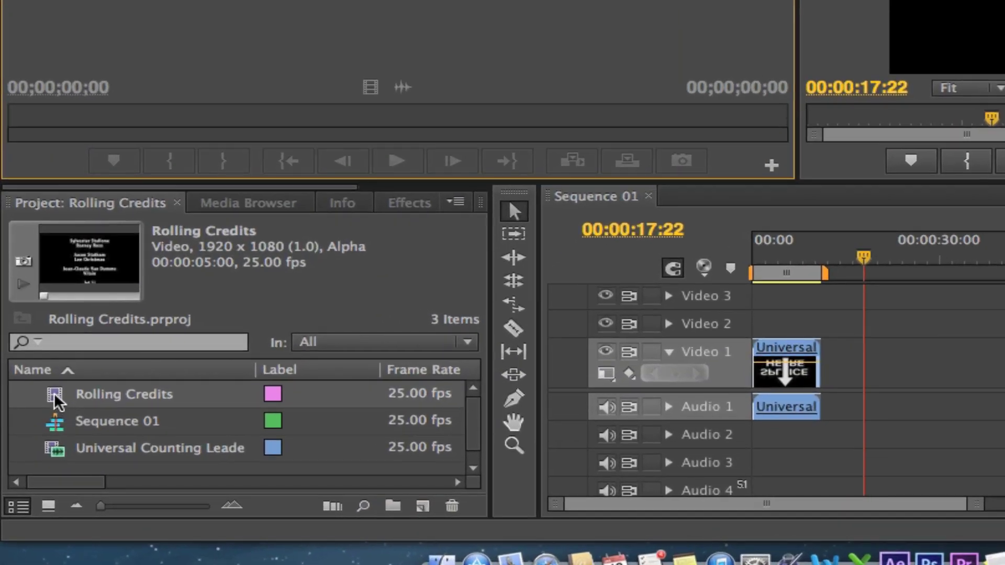
left_click_drag(54, 403, 815, 351)
left_click(818, 261)
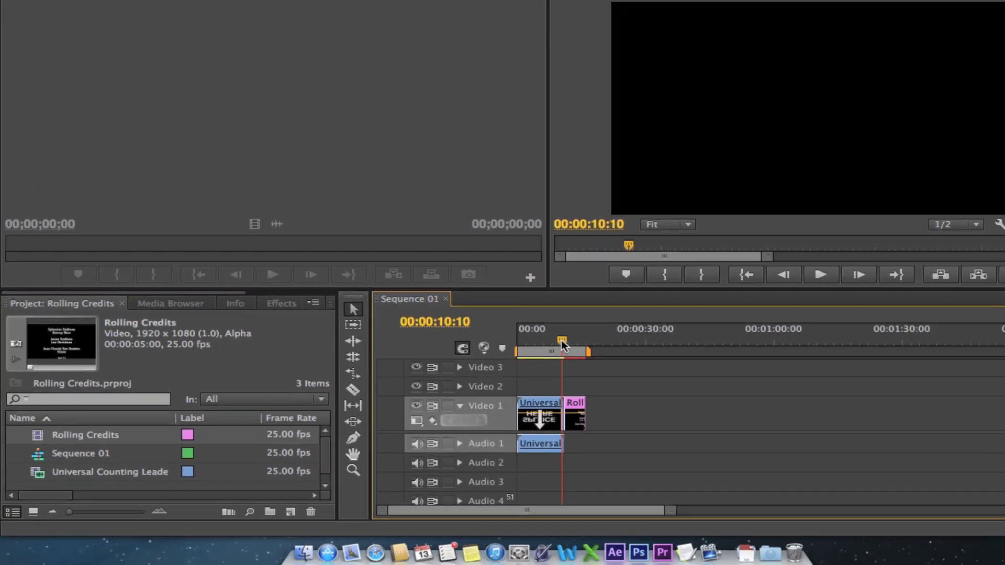
Play the sequence to watch the credits roll, then reopen Rolling Credits in the Titler.
key("space")
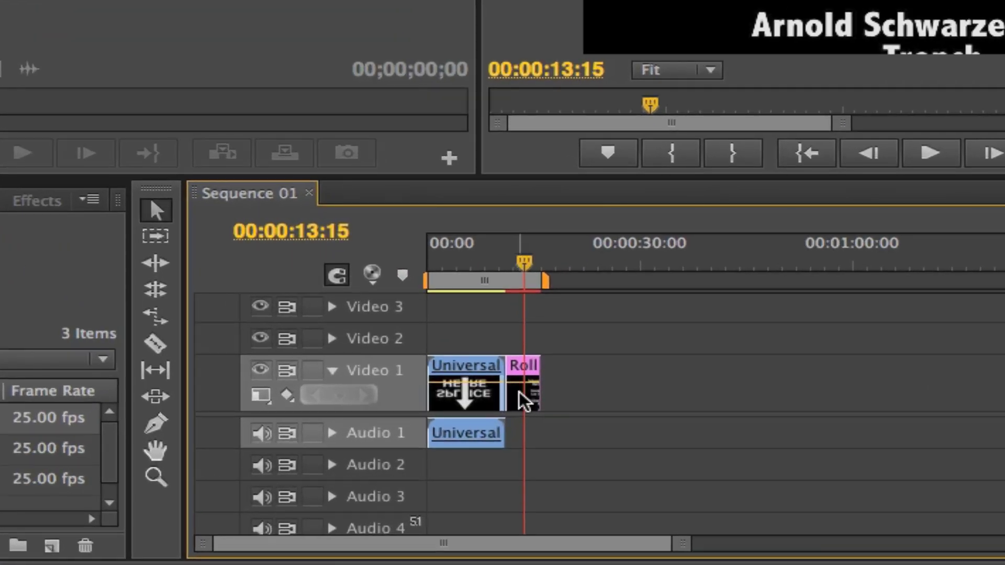
double_click(520, 395)
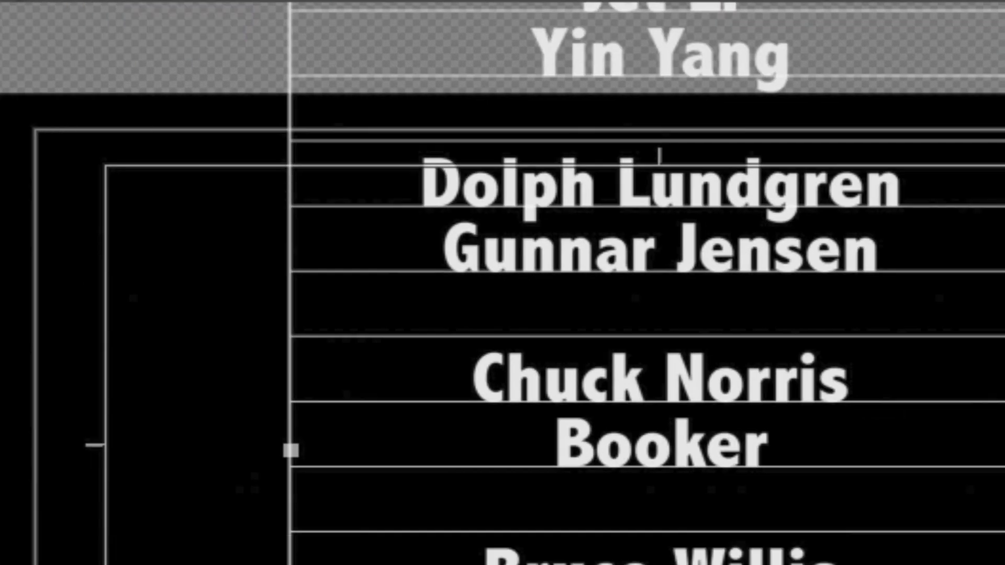
Make the roll Start Off Screen with an Ease-Out of 25 frames.
left_click(265, 114)
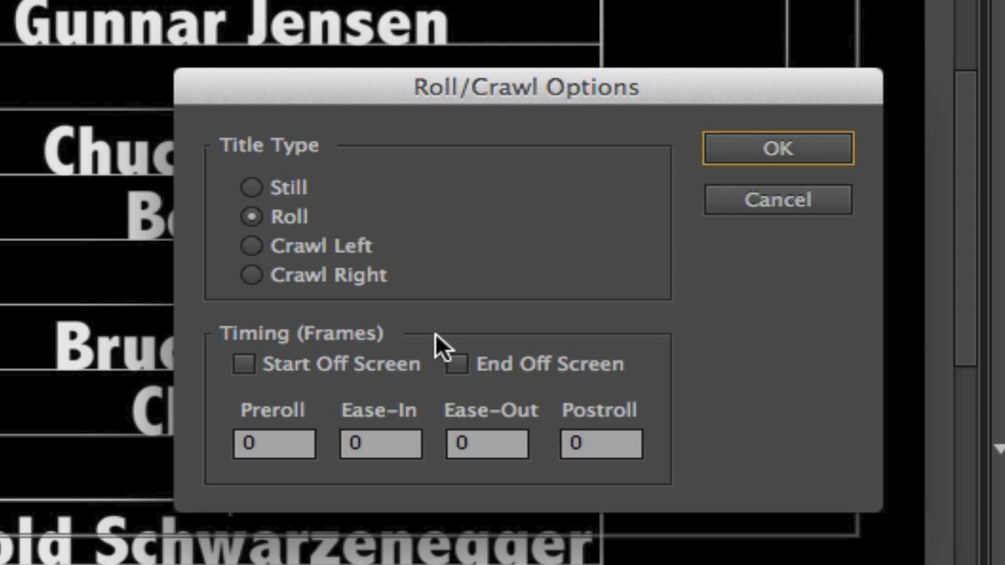
left_click(344, 365)
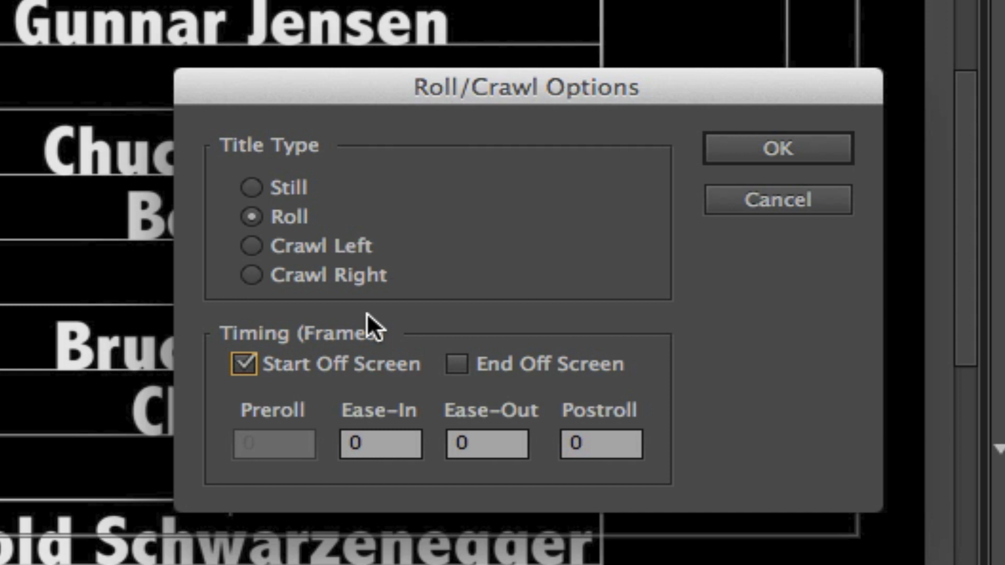
left_click(506, 455)
type("25")
left_click(632, 442)
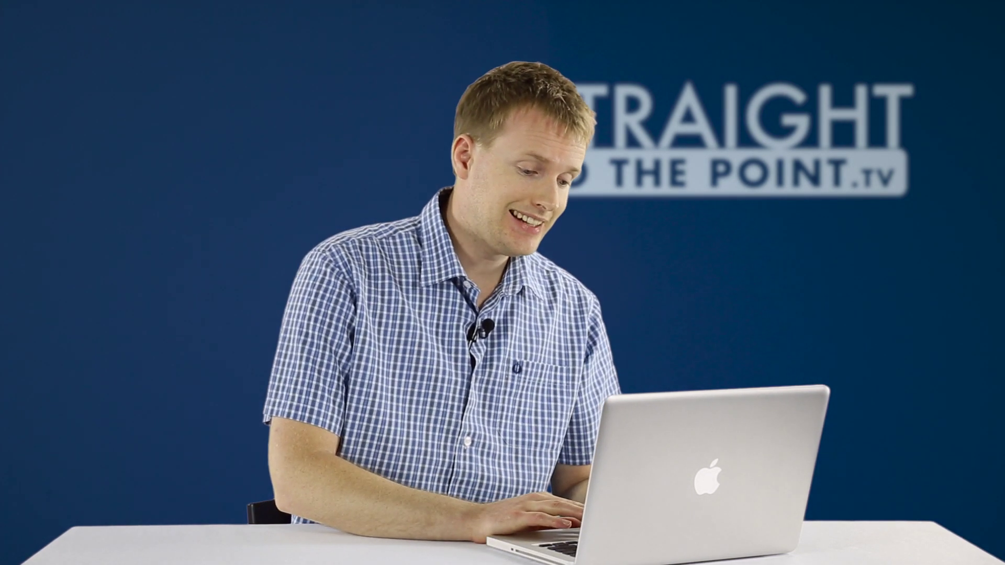
left_click(464, 444)
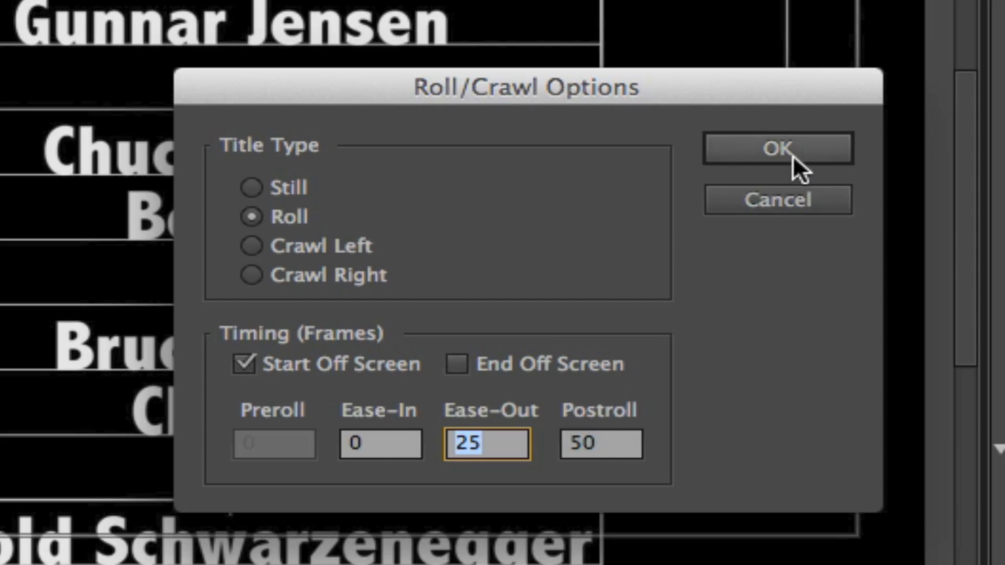
Confirm the roll settings and add two blank lines above the Nan Yu credit.
left_click(791, 150)
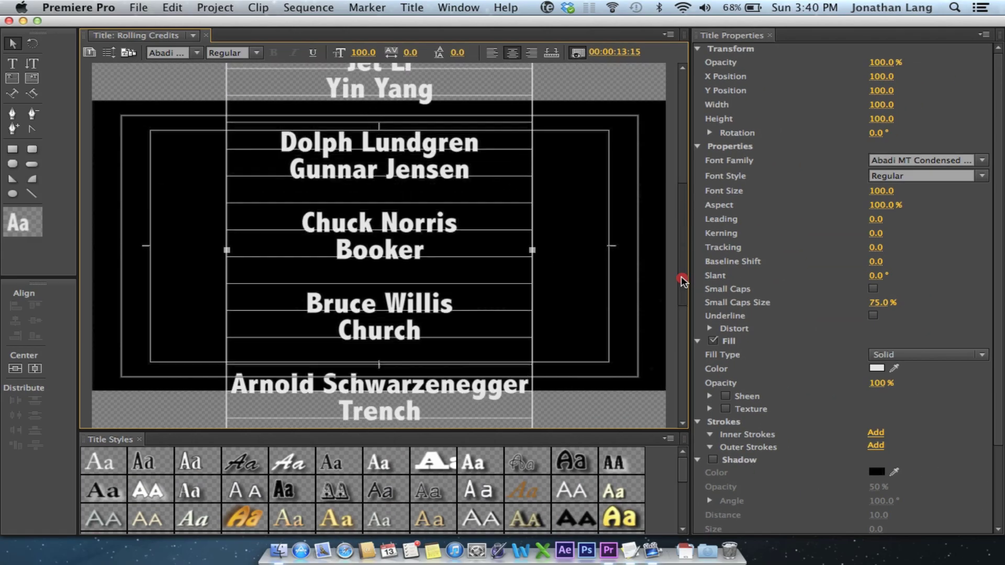
left_click_drag(681, 280, 680, 413)
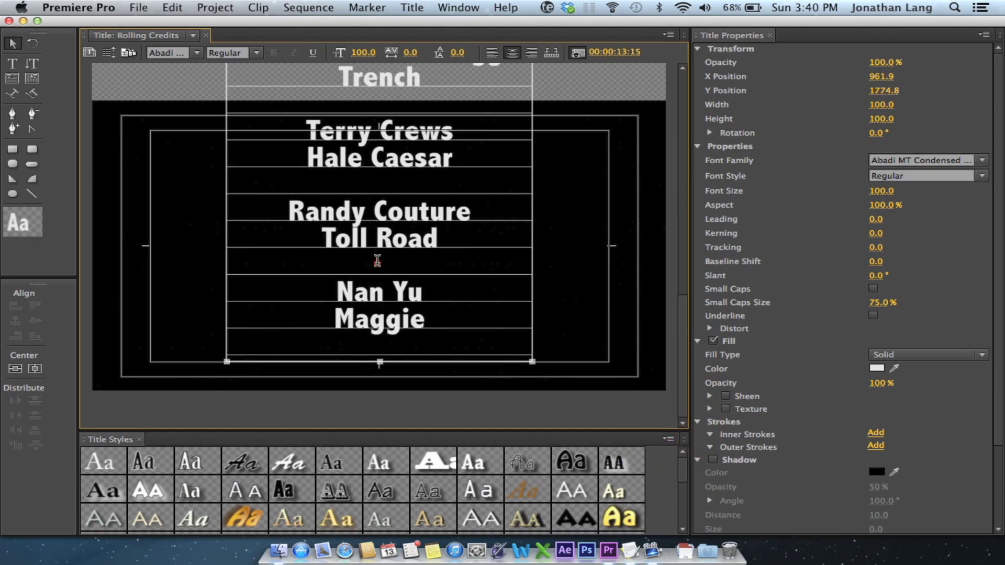
double_click(377, 260)
key("Return")
key("Return")
key("Return")
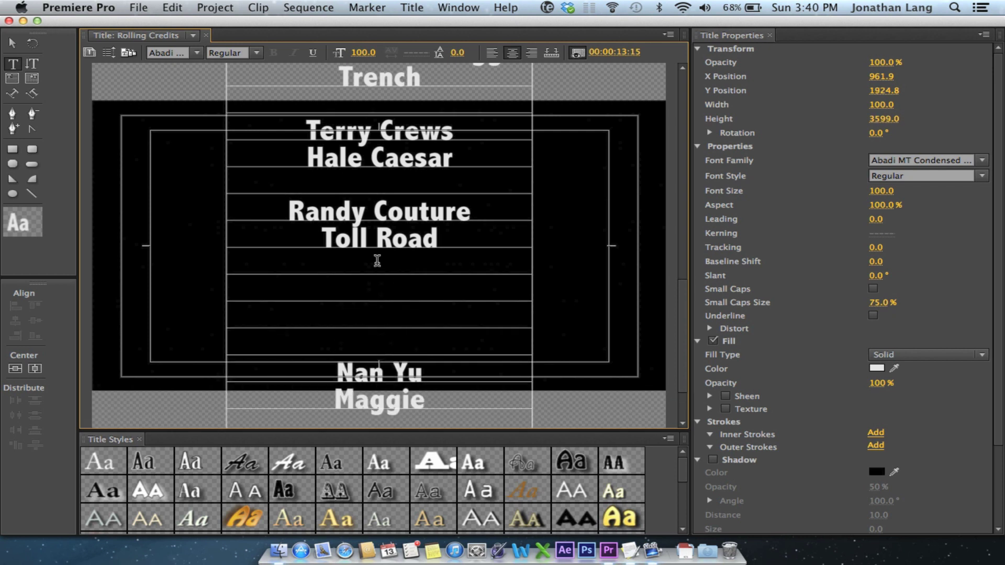
key("Return")
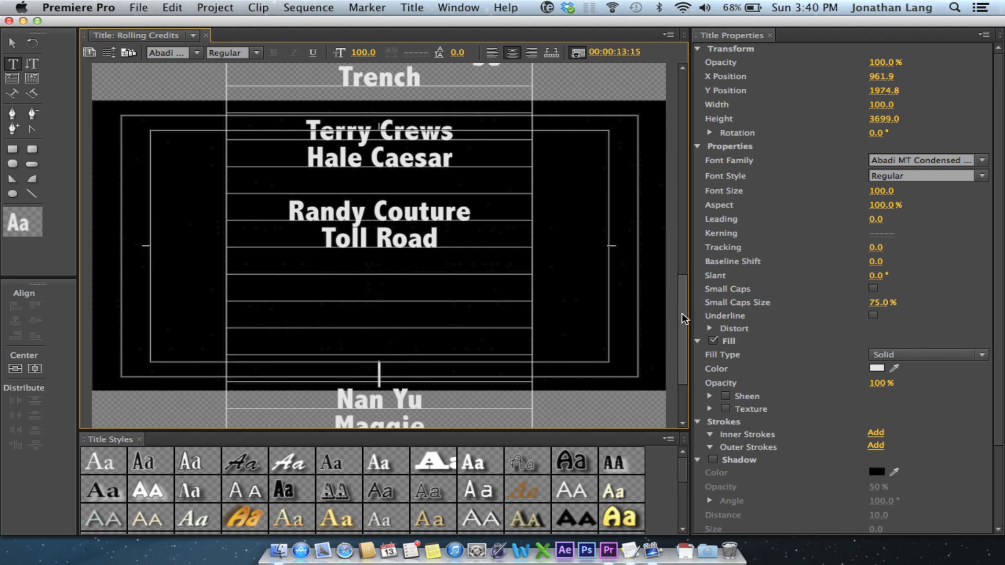
Add a blank line after Maggie and close the title editor.
left_click_drag(682, 318, 682, 373)
left_click(362, 347)
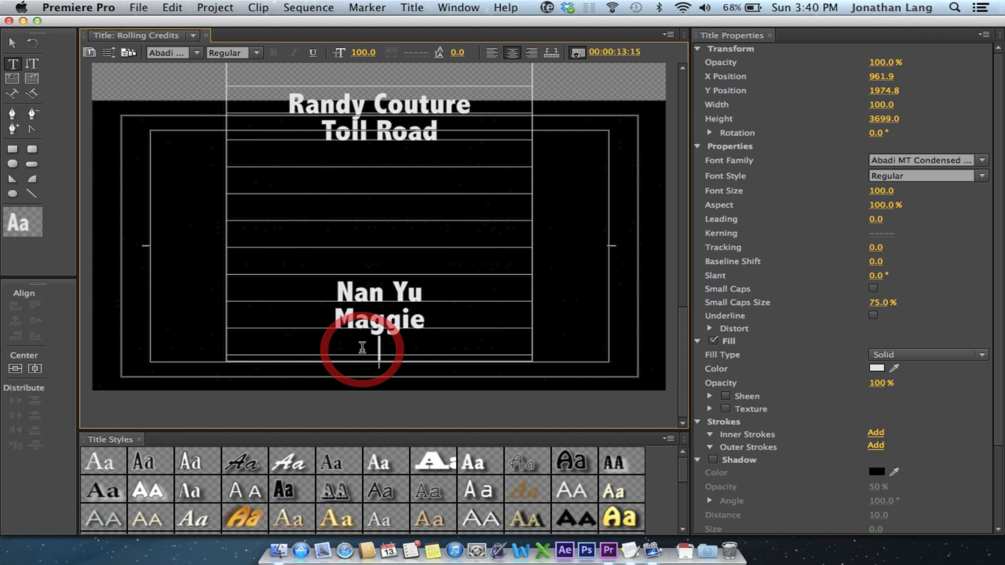
key("Return")
key("Return")
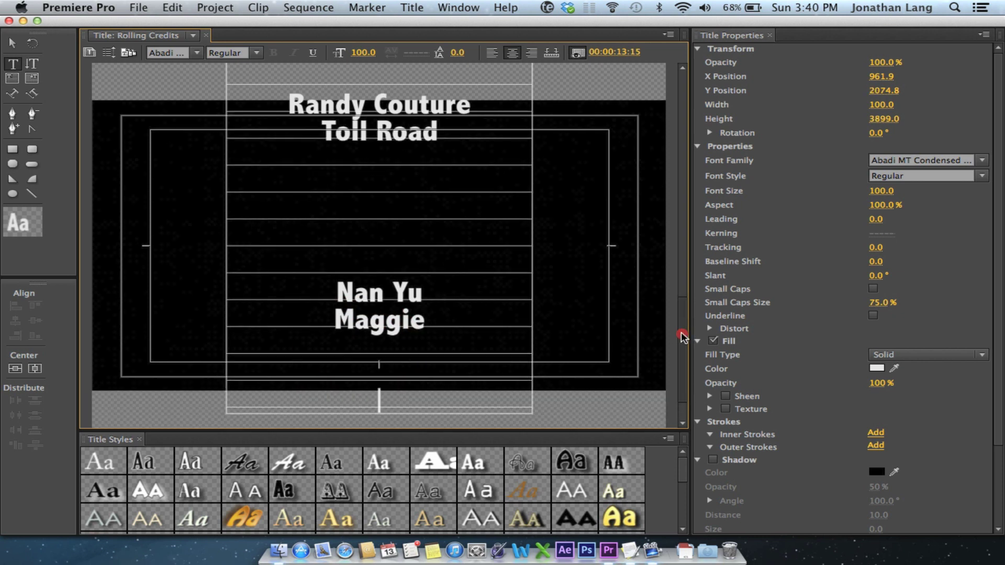
left_click_drag(682, 336, 680, 392)
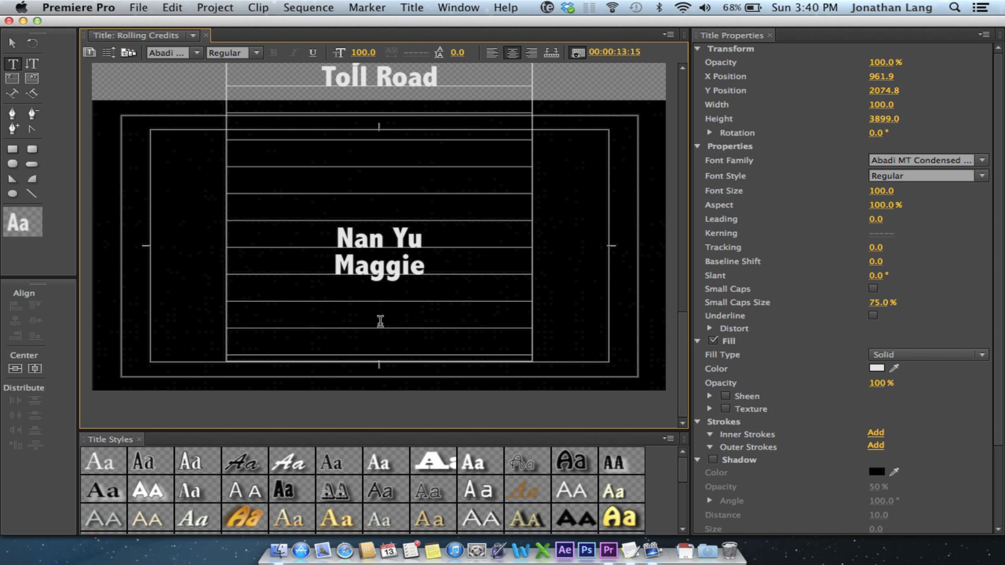
left_click(9, 21)
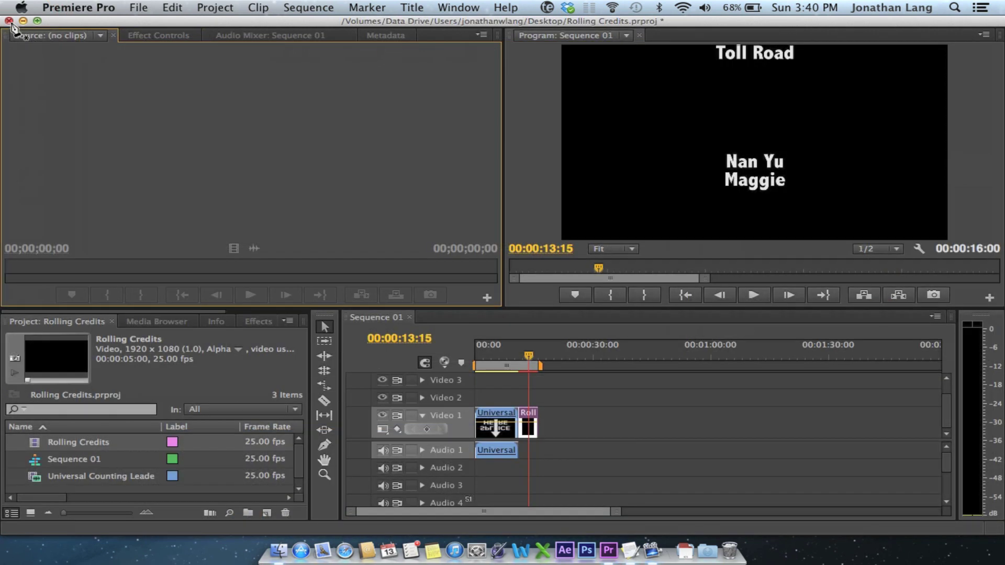
left_click(523, 358)
key("=")
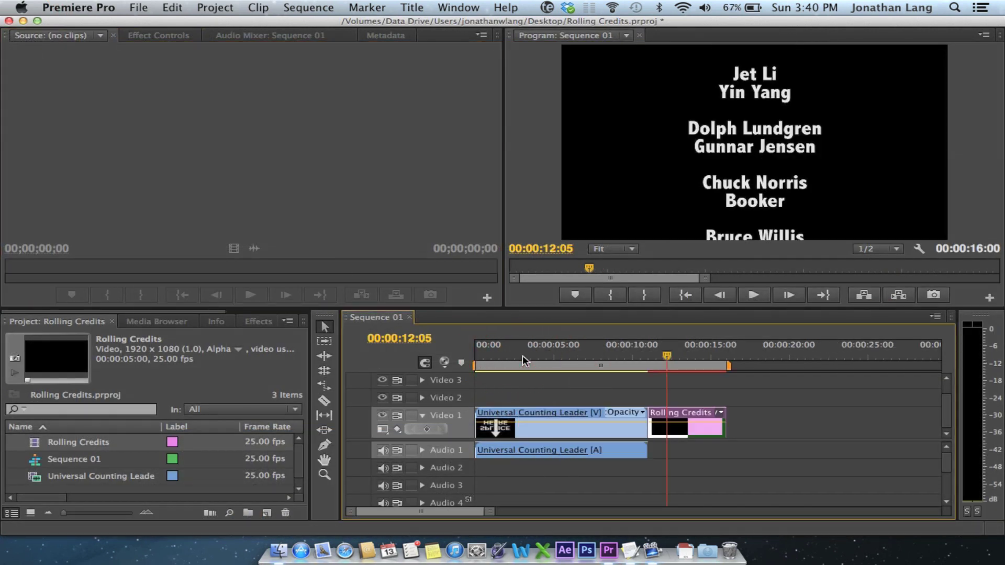
key("=")
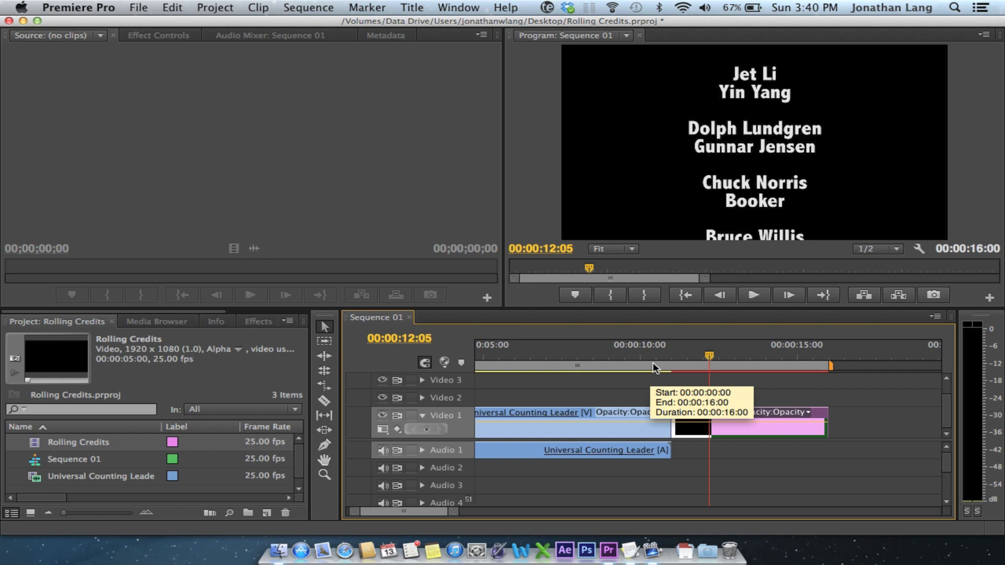
left_click(655, 357)
key("space")
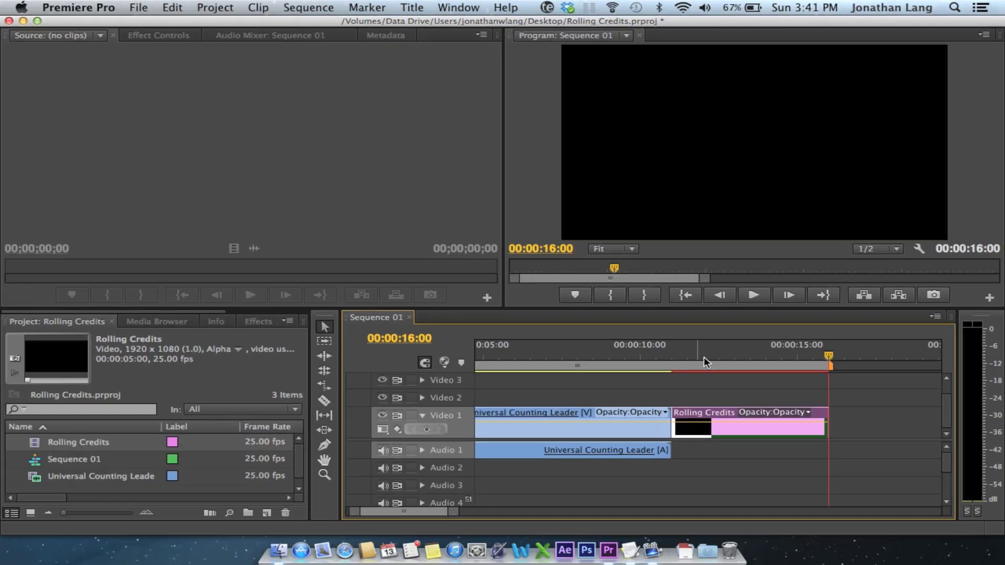
Extend the Rolling Credits clip so the sequence ends at 00:00:25:06, then play it back.
left_click_drag(703, 357, 741, 361)
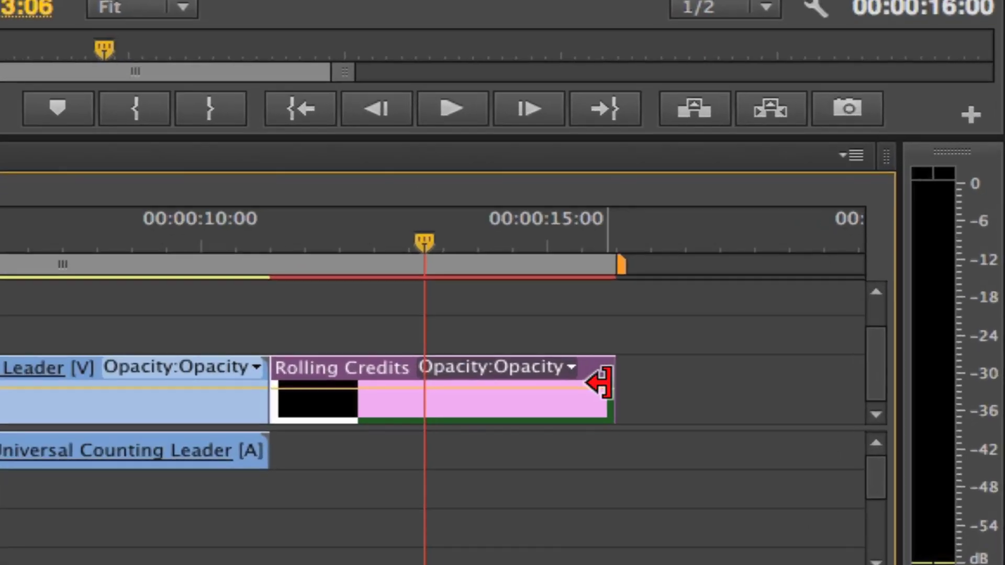
left_click_drag(690, 394, 821, 387)
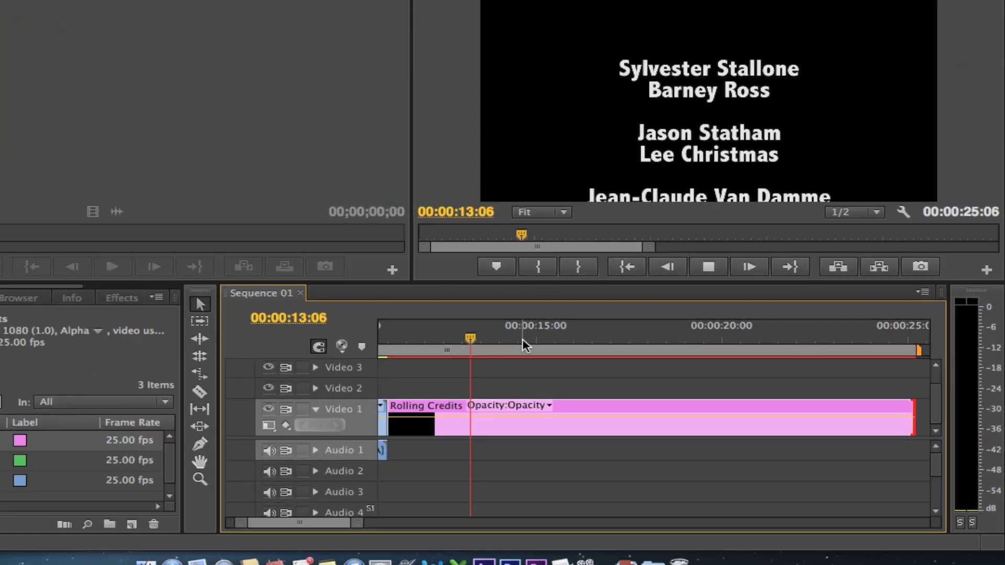
key("space")
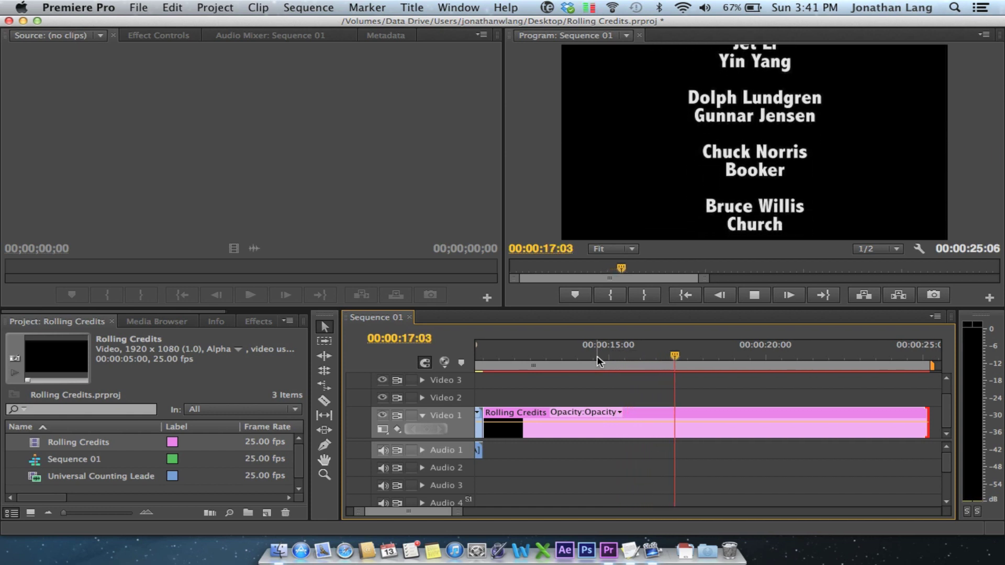
left_click(892, 348)
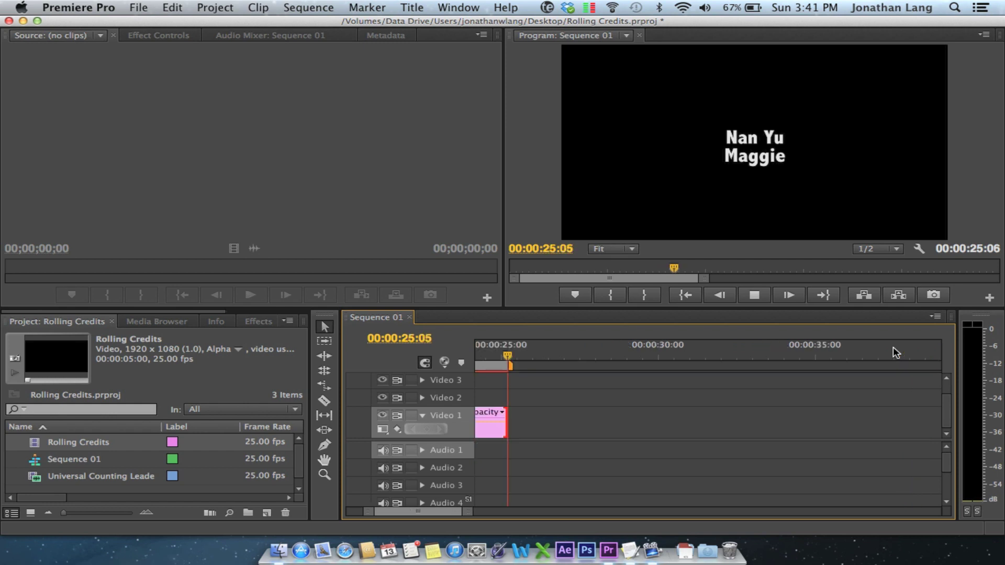
key("space")
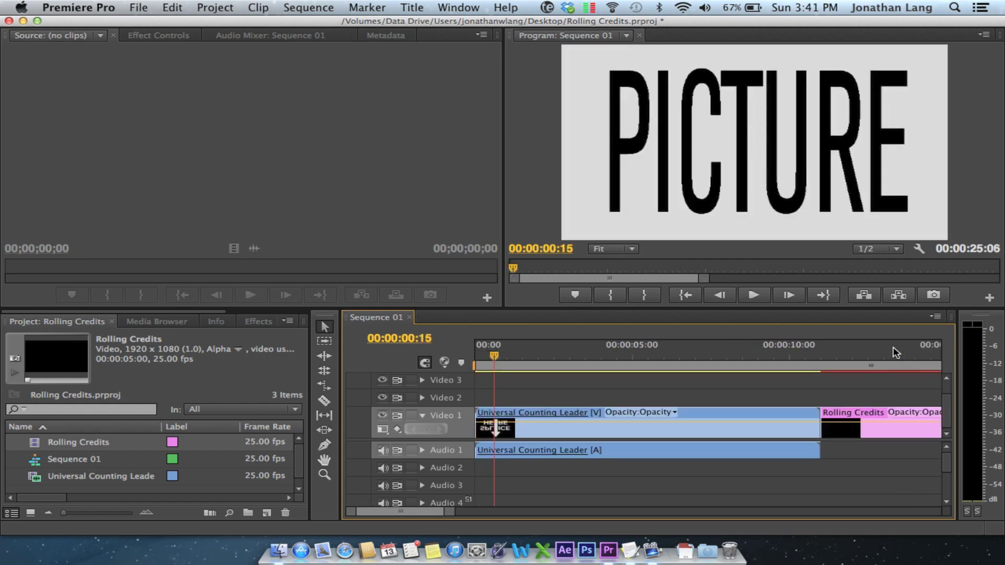
Add a Cross Dissolve at the end of the credits clip and play back the ending.
key("End")
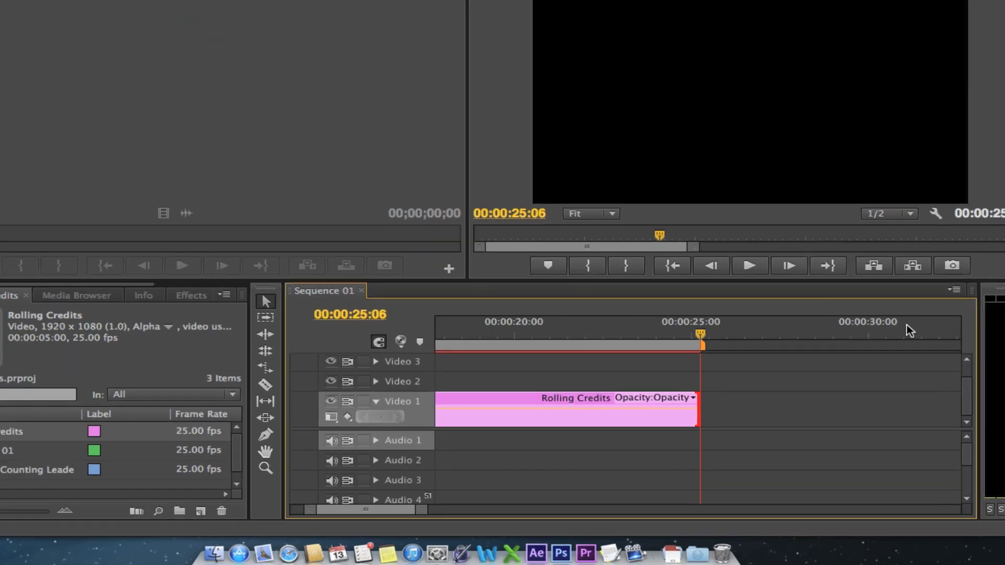
key("super+d")
key("equal")
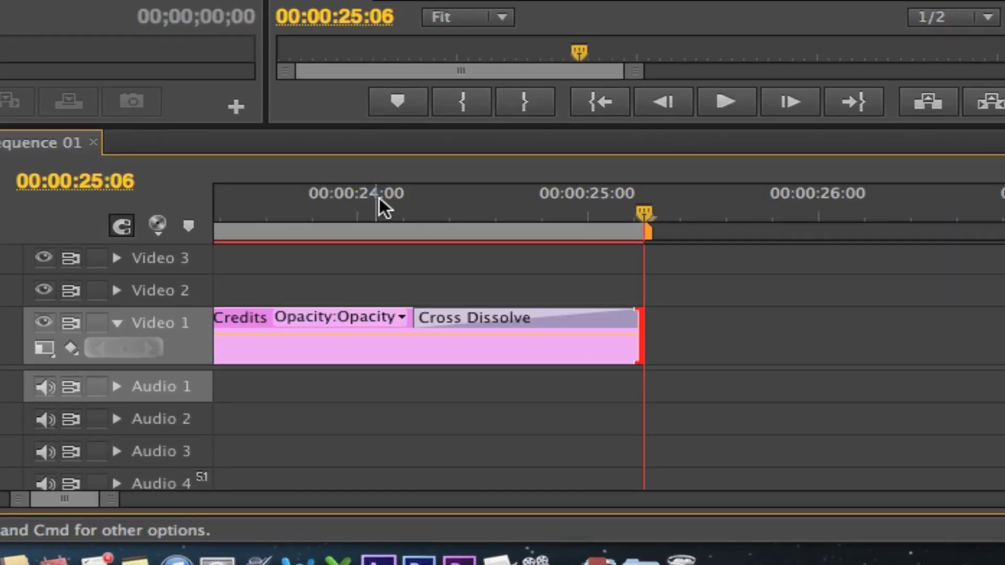
key("minus")
key("minus")
key("minus")
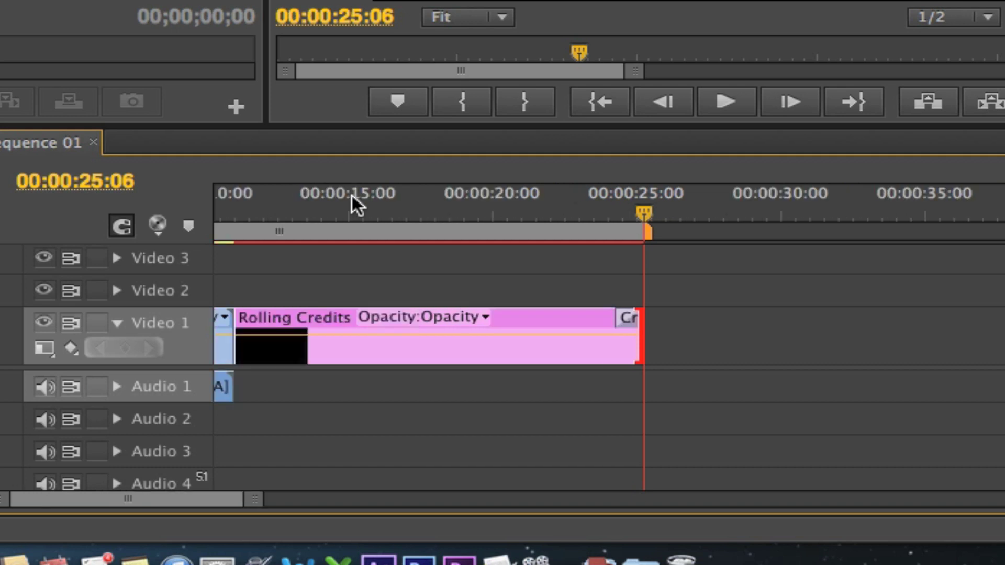
key("minus")
key("minus")
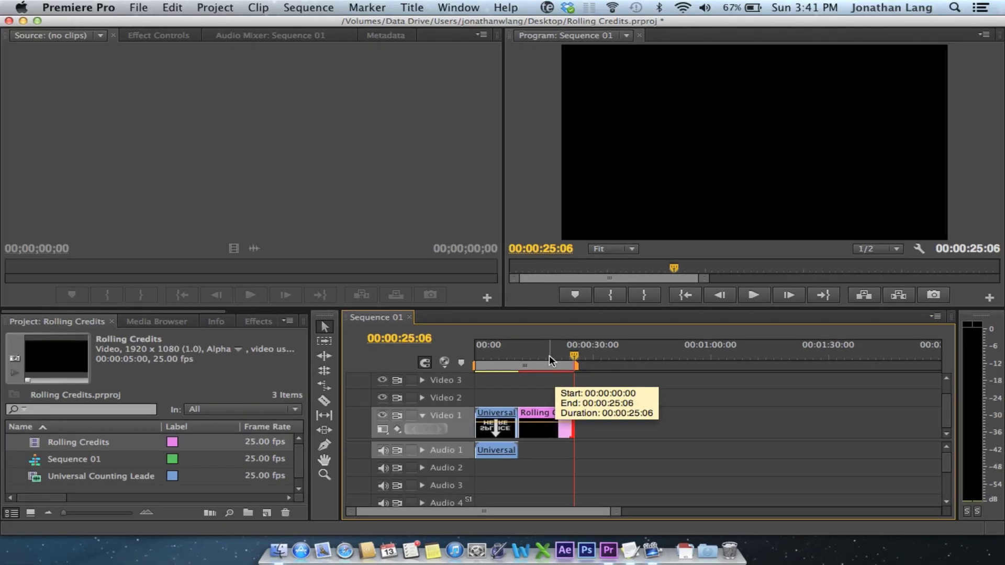
left_click(548, 356)
key("space")
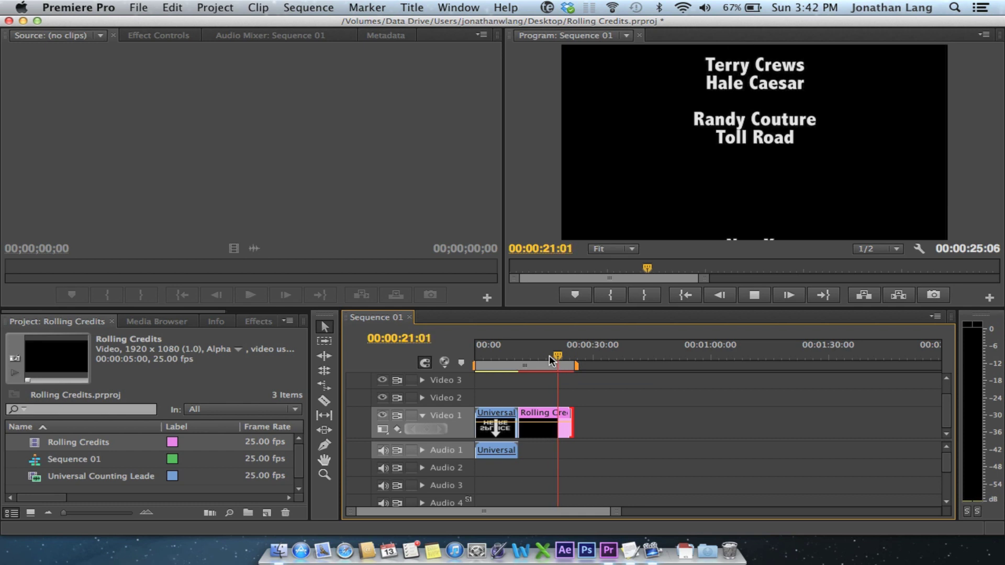